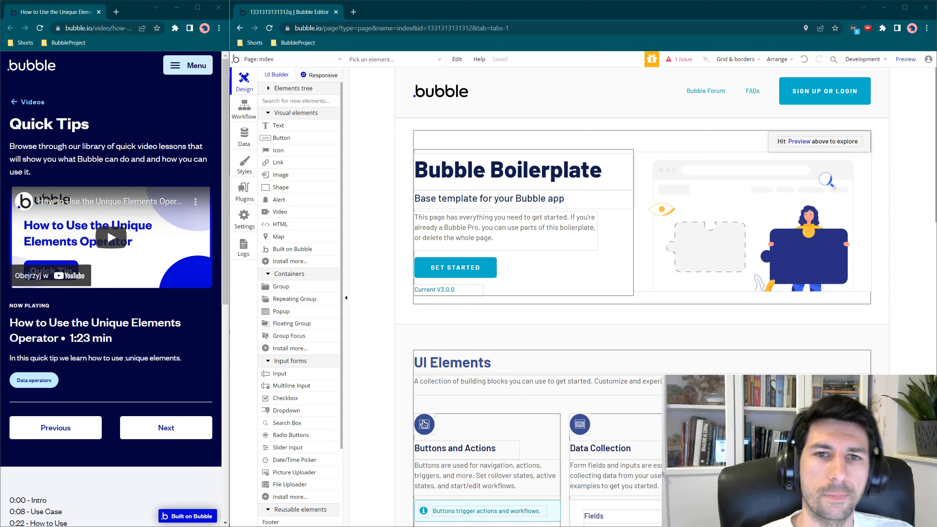
# Create a new blank page named test
pyautogui.click(339, 62)
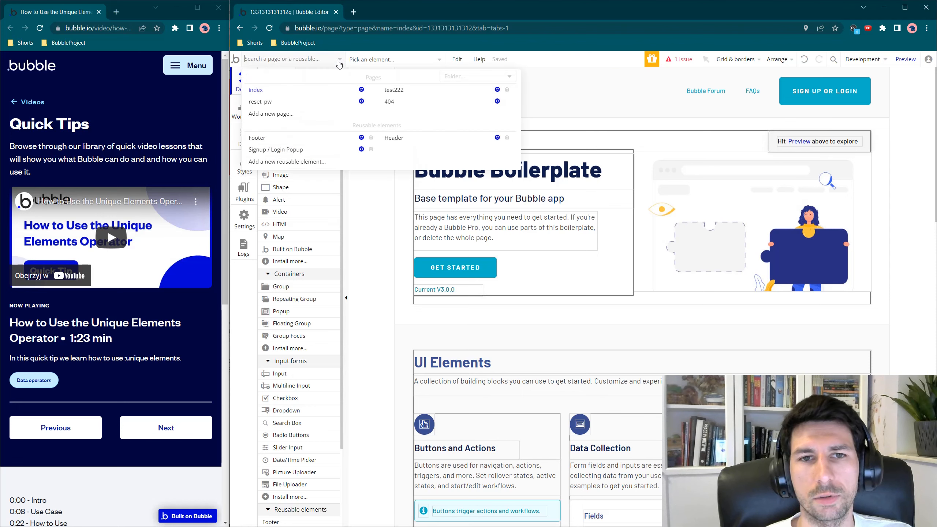
pyautogui.click(270, 114)
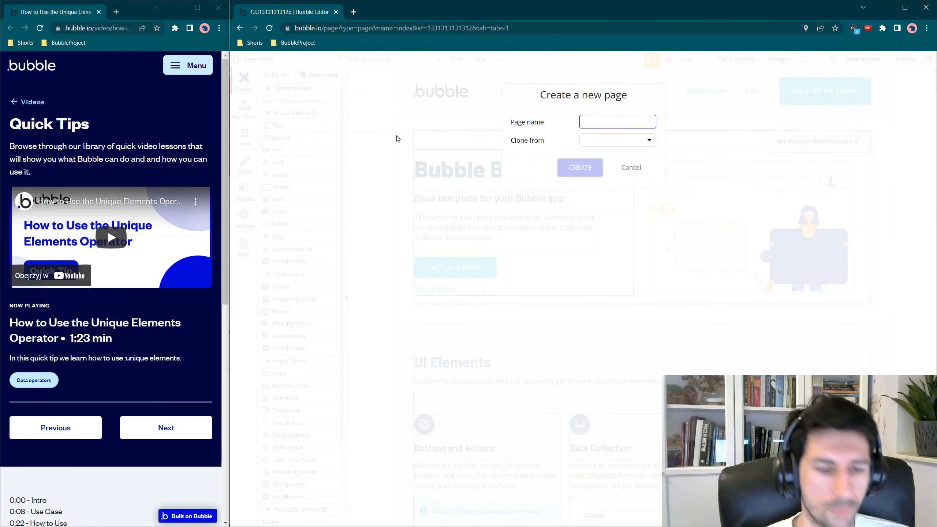
pyautogui.write('test')
pyautogui.press('Return')
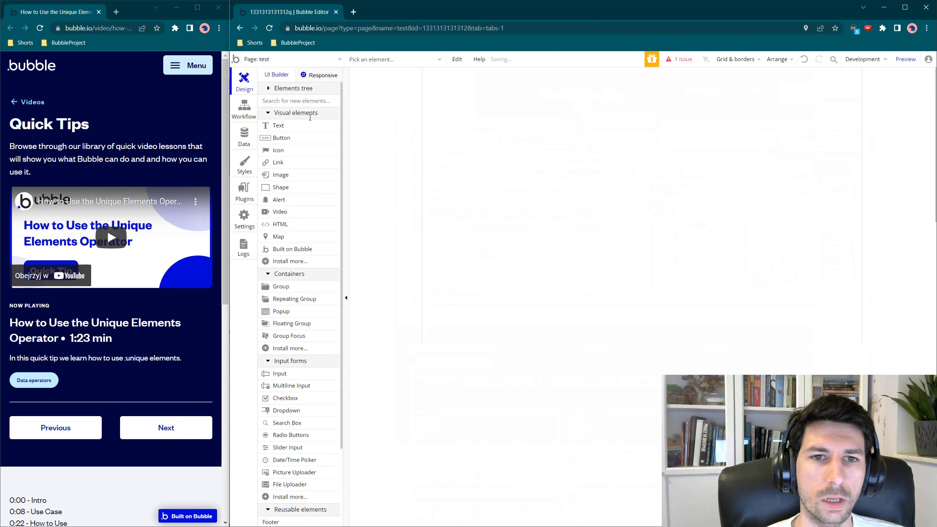
# Draw a repeating group about 491 by 429 px on the page, with content type User and a search for Users as data source
pyautogui.click(294, 299)
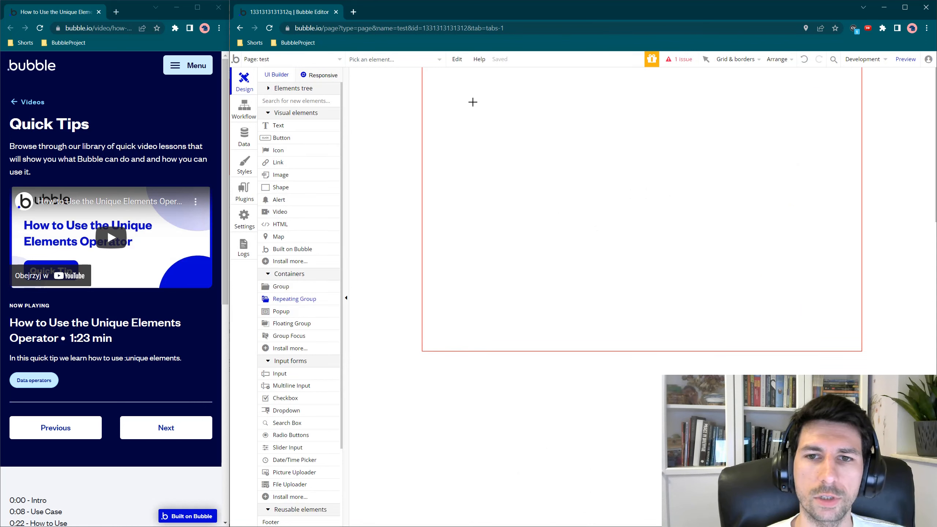
pyautogui.moveTo(455, 112)
pyautogui.mouseDown()
pyautogui.moveTo(621, 243)
pyautogui.moveTo(684, 277)
pyautogui.mouseUp()
pyautogui.click(859, 148)
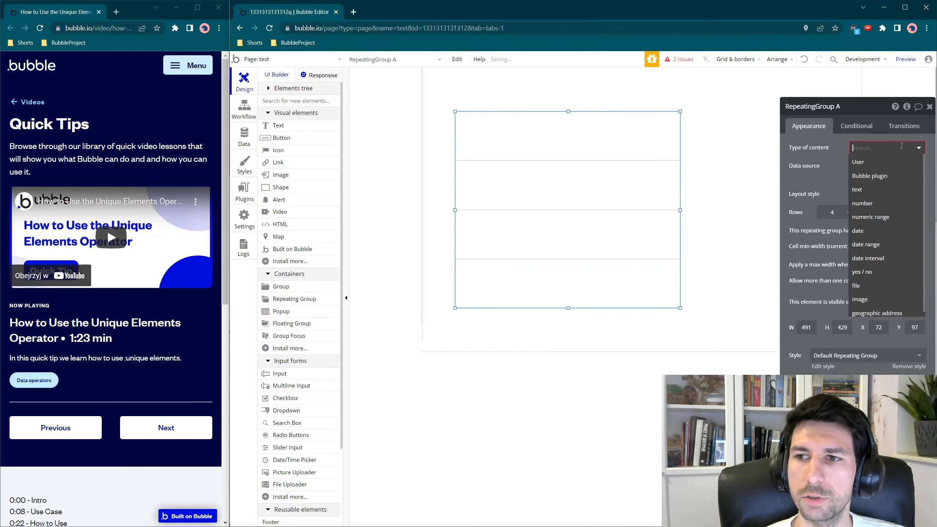
pyautogui.click(873, 165)
pyautogui.click(863, 166)
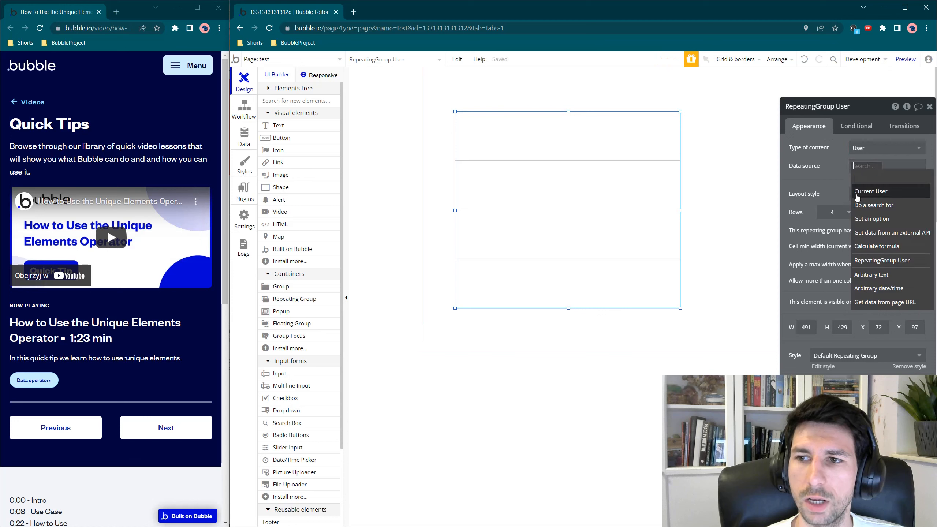
pyautogui.click(876, 207)
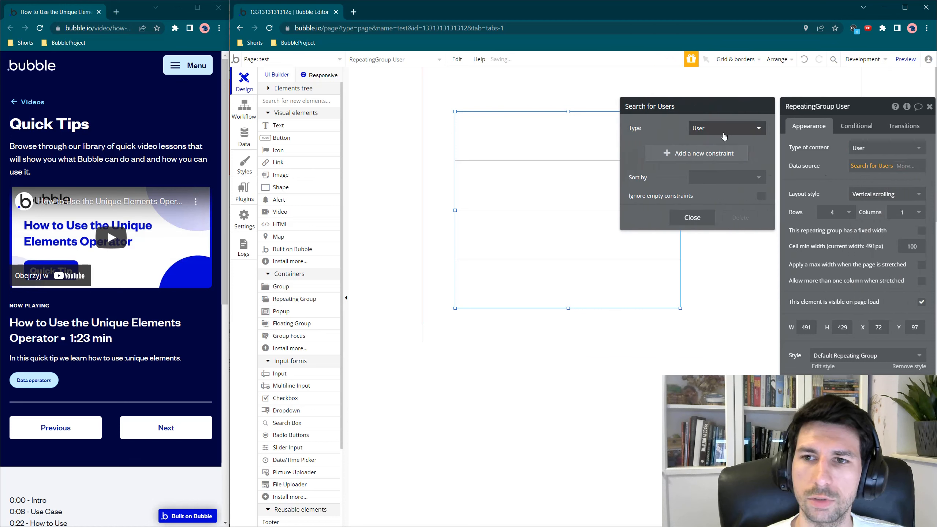
pyautogui.click(690, 217)
# Add a text element in the repeating group's first cell showing the dynamic value Current cell's User's Name
pyautogui.click(277, 126)
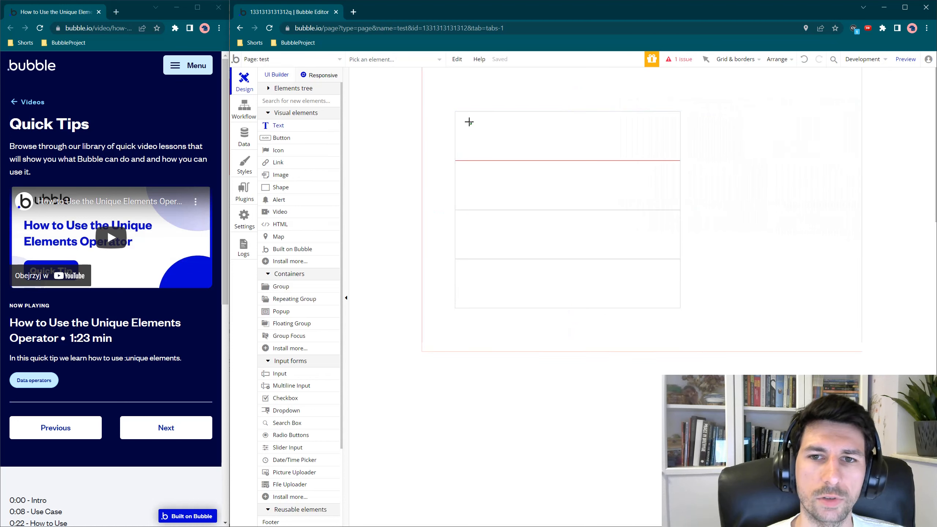
pyautogui.moveTo(470, 122); pyautogui.dragTo(569, 151)
pyautogui.press('BackSpace')
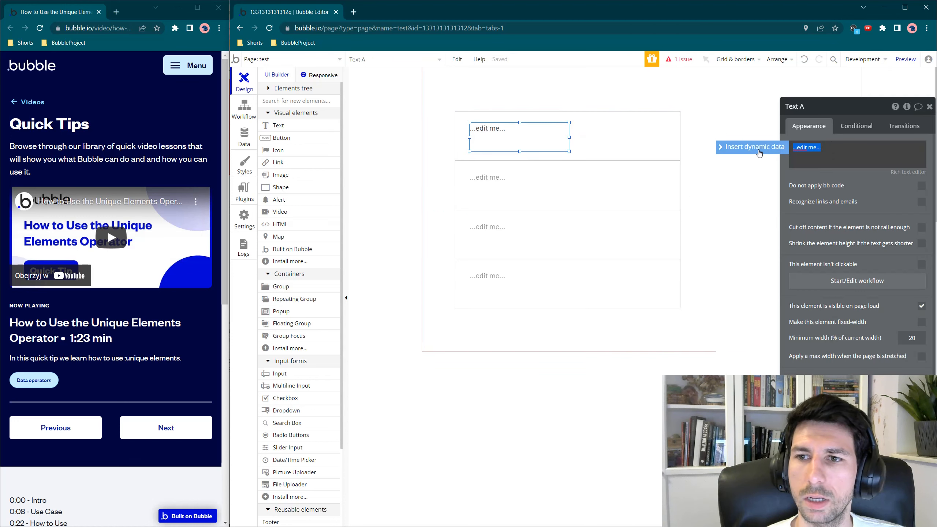
pyautogui.click(757, 149)
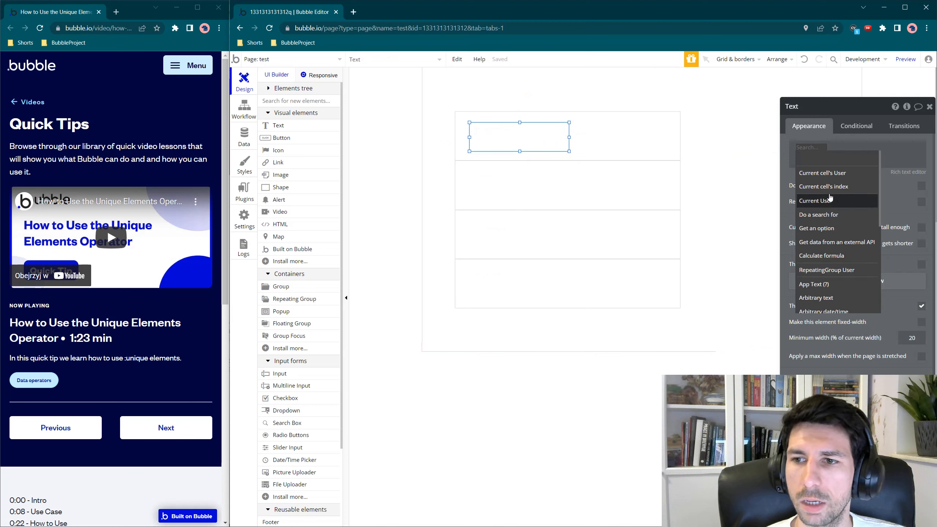
pyautogui.scroll(-5, 845, 192)
pyautogui.scroll(5, 846, 180)
pyautogui.click(847, 174)
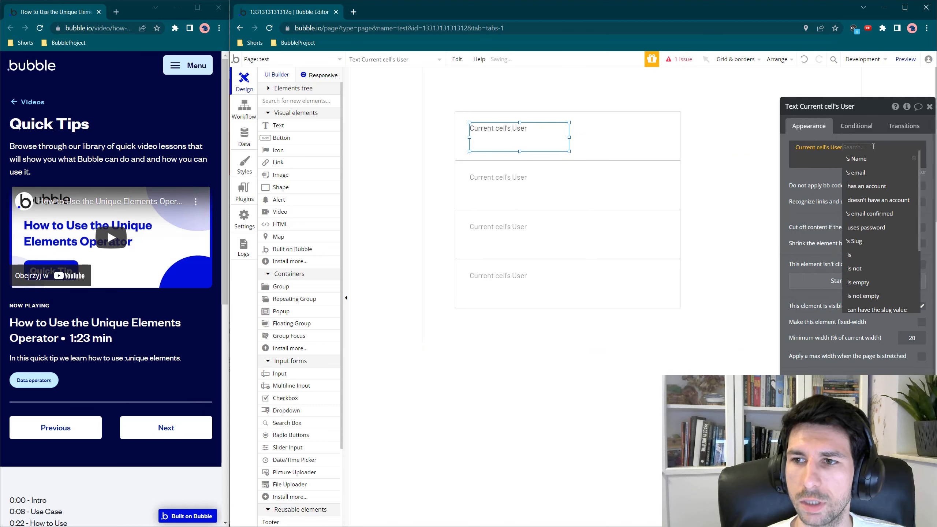
pyautogui.click(868, 159)
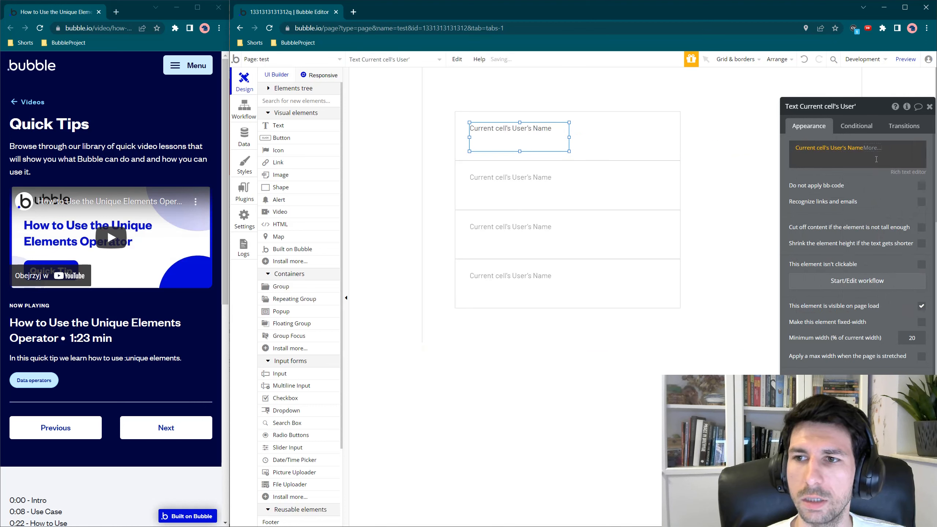
# Examine the Name values of the entries in the All Users database view for duplicates
pyautogui.click(244, 137)
pyautogui.click(394, 97)
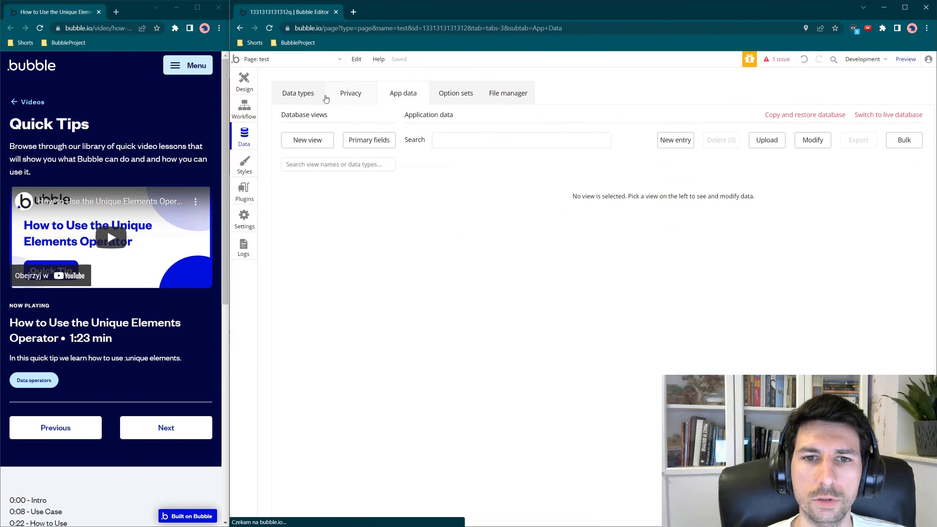
pyautogui.click(318, 192)
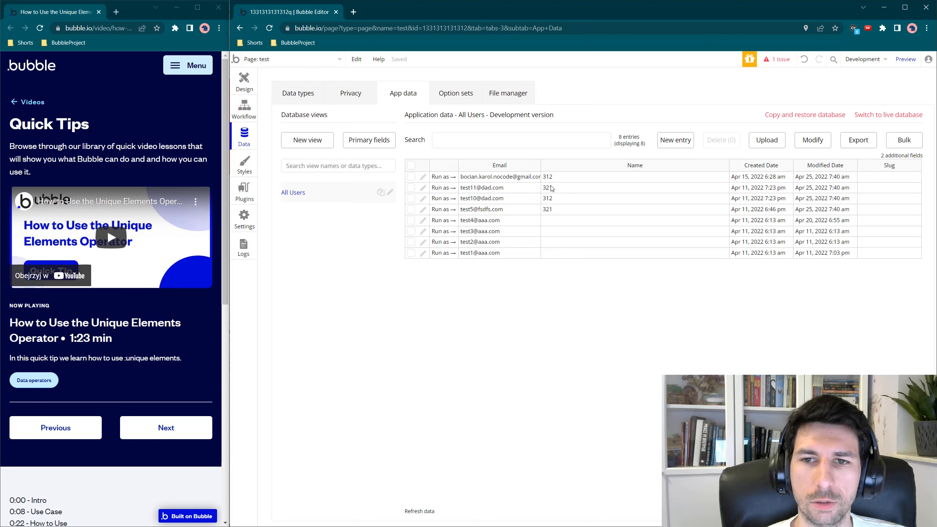
pyautogui.click(552, 221)
pyautogui.click(553, 209)
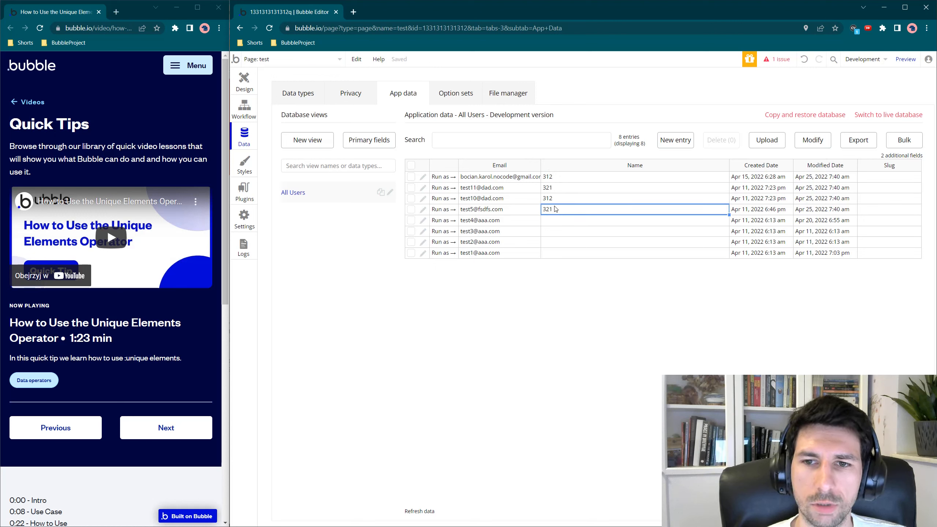
pyautogui.click(555, 191)
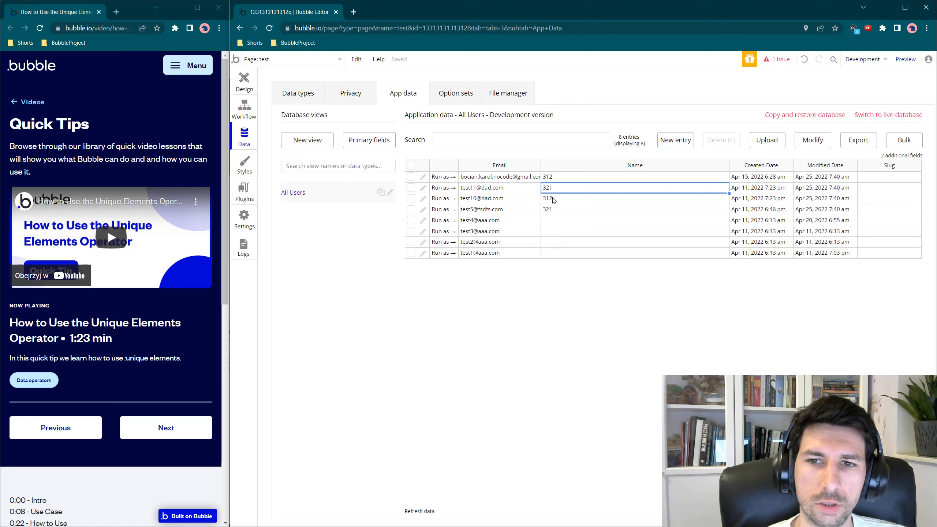
pyautogui.click(553, 199)
pyautogui.click(557, 177)
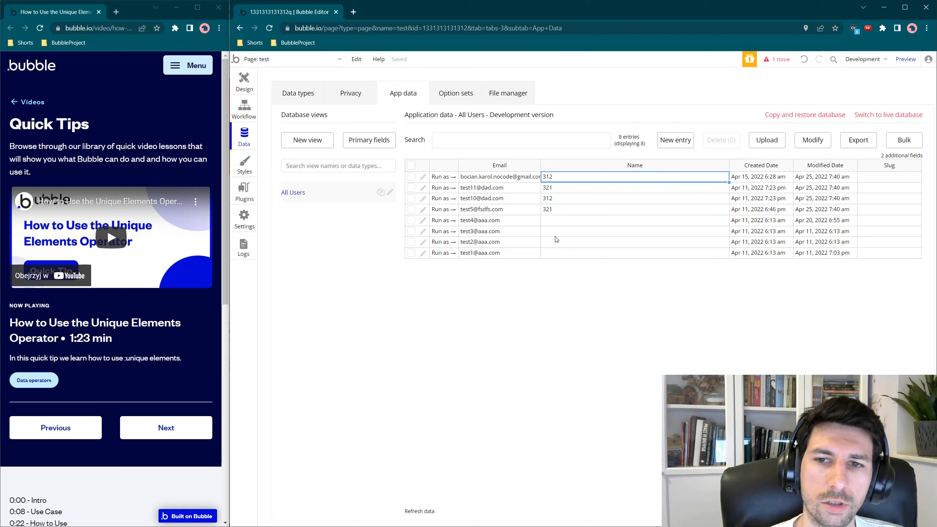
pyautogui.click(557, 210)
pyautogui.click(556, 201)
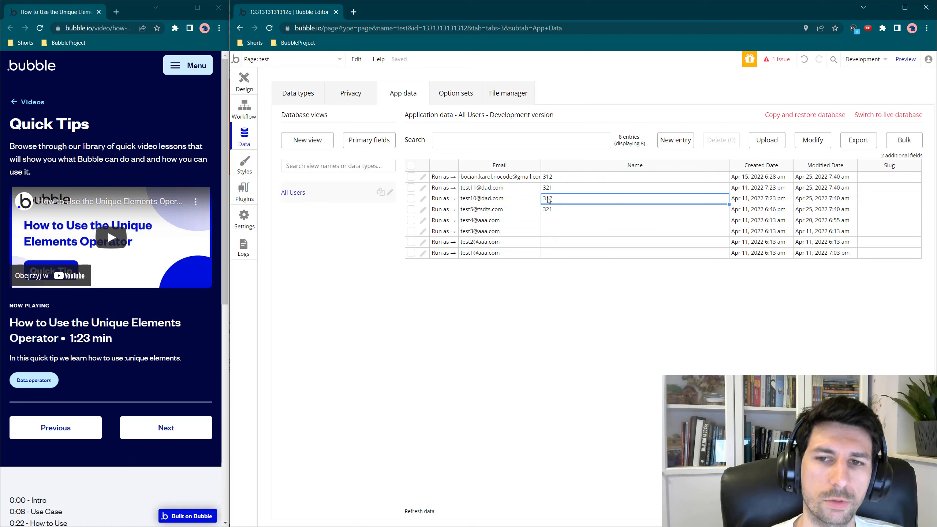
# Preview the test page and look through the names listed in the repeating group
pyautogui.click(246, 87)
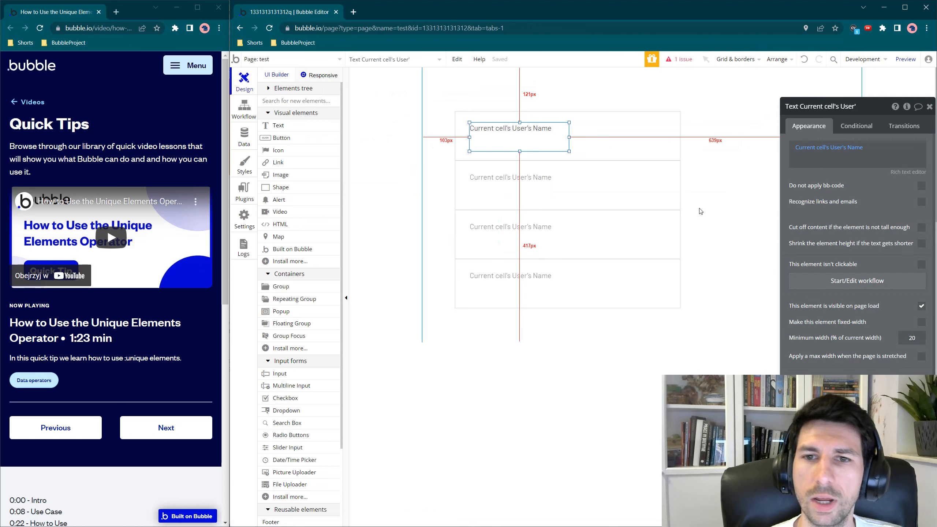
pyautogui.click(906, 61)
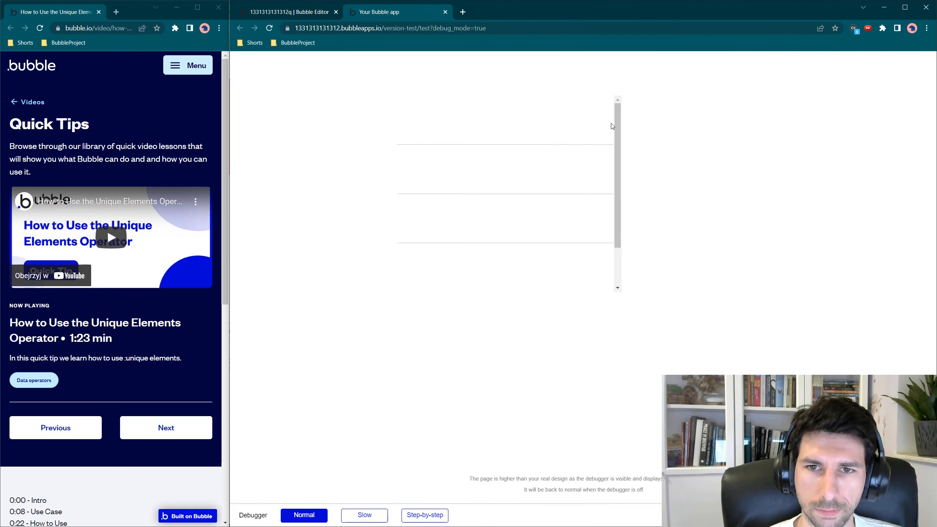
pyautogui.scroll(-3, 494, 184)
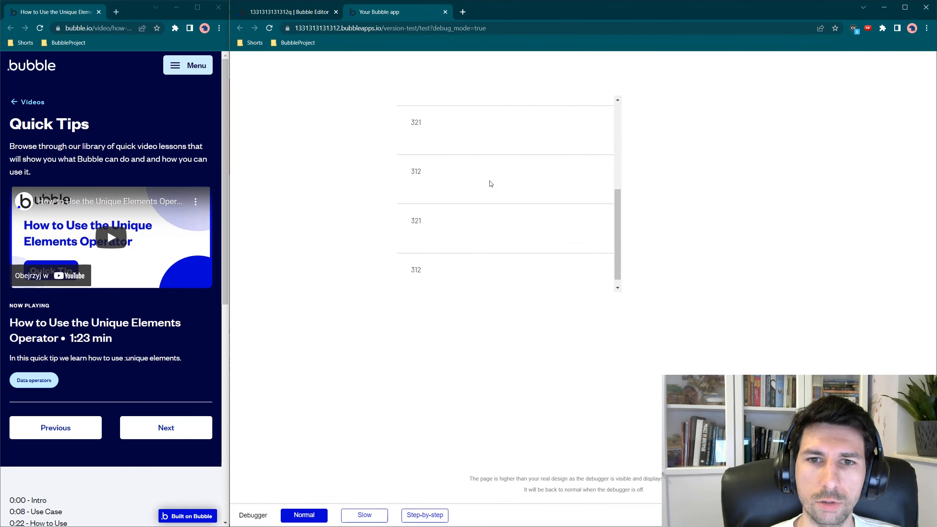
pyautogui.scroll(3, 405, 173)
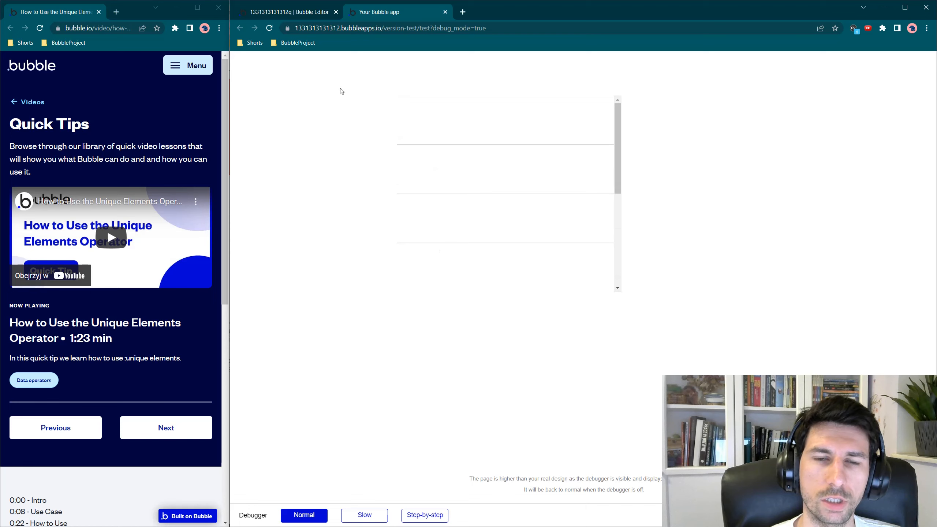
# Return to the app data in the editor and save the fifth user's Name as aaa
pyautogui.click(303, 12)
pyautogui.click(244, 143)
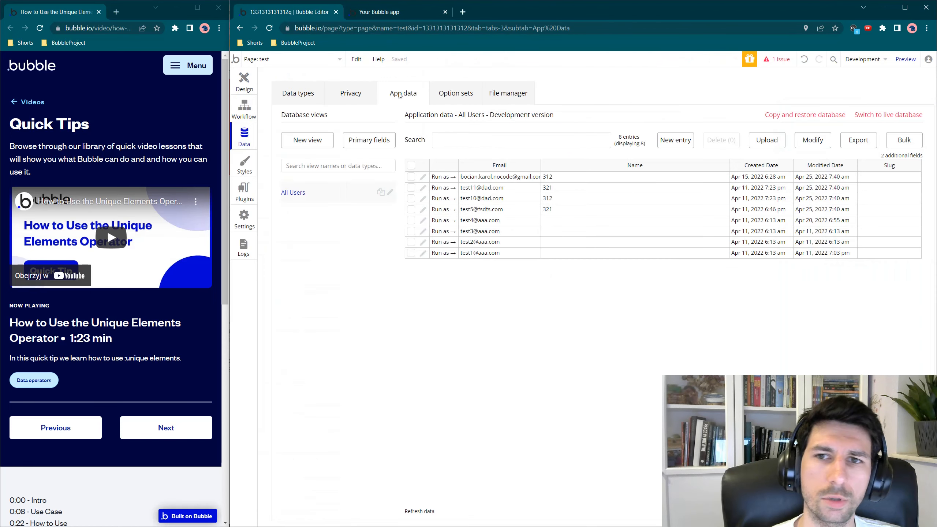
pyautogui.click(423, 209)
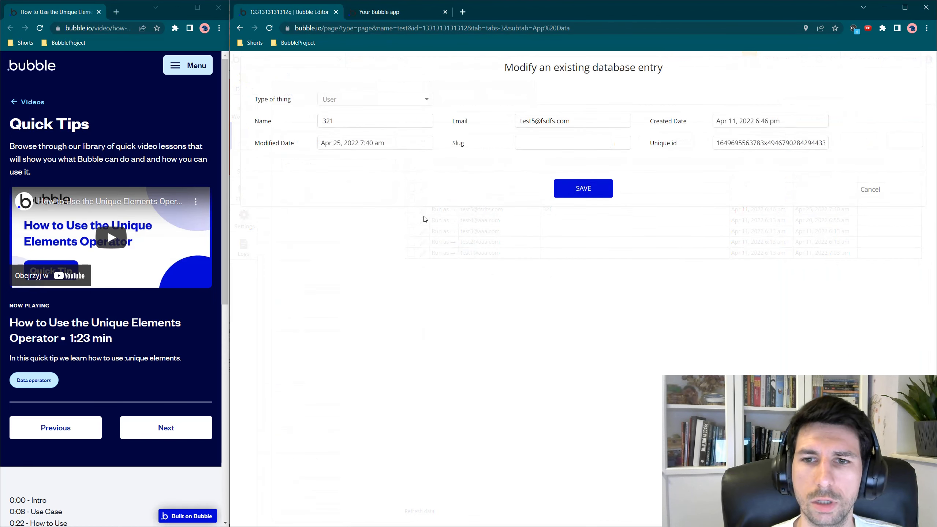
pyautogui.click(583, 188)
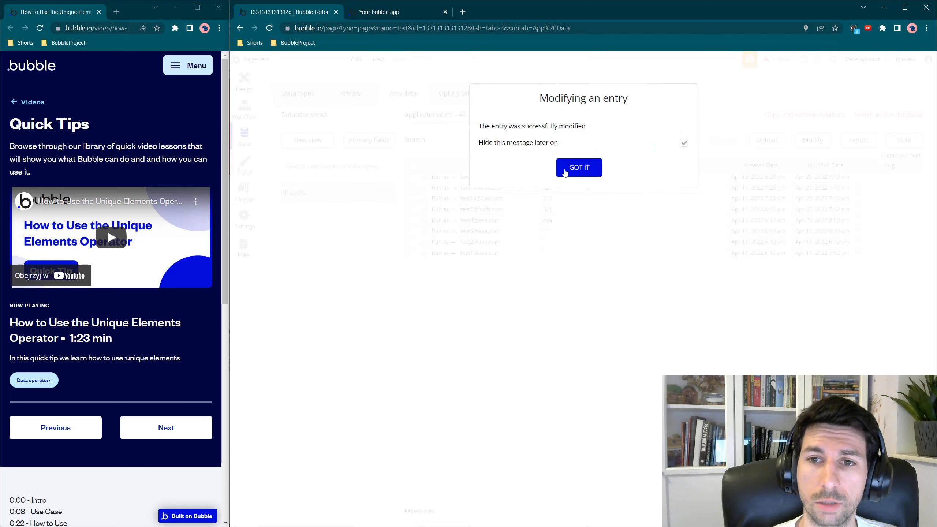
pyautogui.click(577, 175)
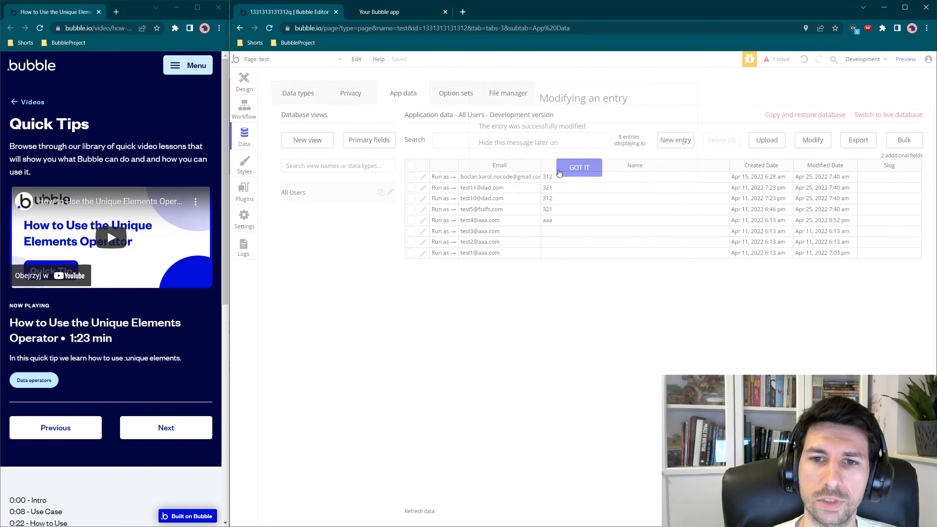
# Set the Name of the sixth user in the All Users view to bbb and save the entry
pyautogui.click(423, 231)
pyautogui.click(358, 121)
pyautogui.write('bb')
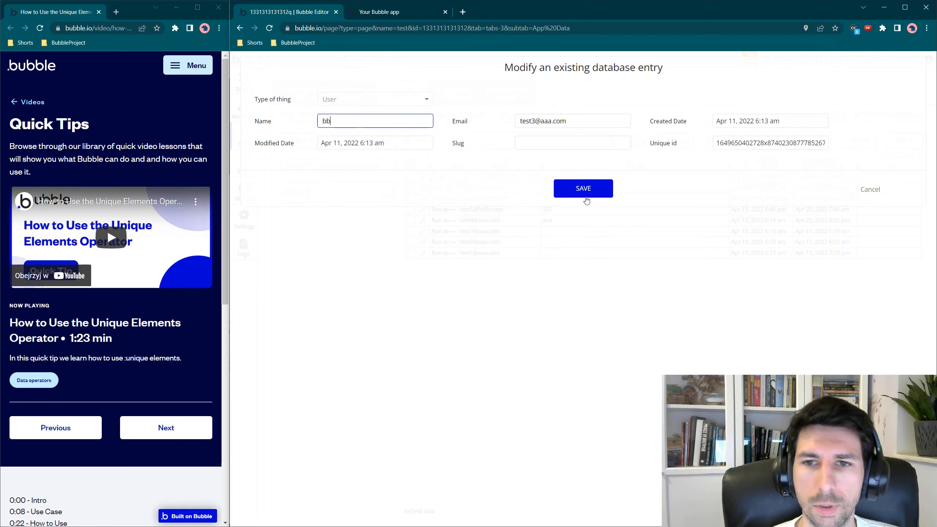
pyautogui.write('b')
pyautogui.click(587, 194)
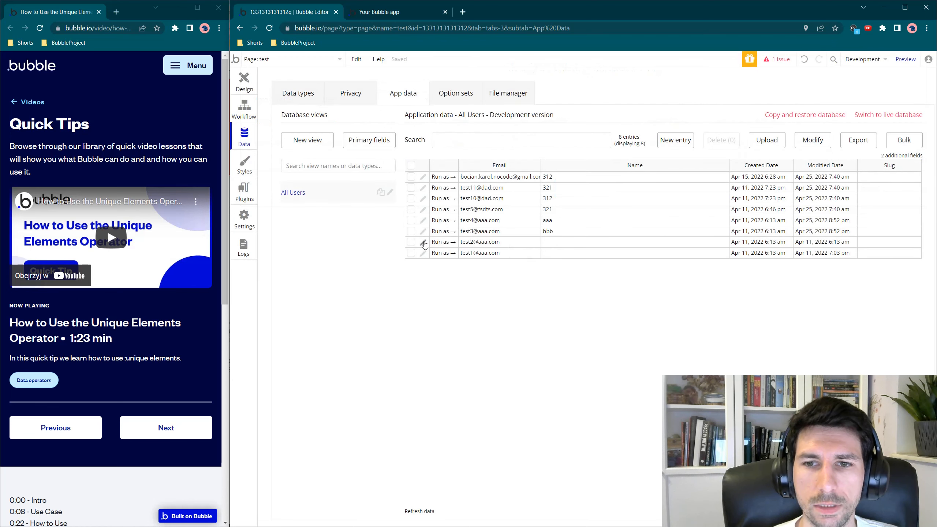
# Set the Name of the seventh user in the All Users view to aaa and save the entry
pyautogui.click(423, 242)
pyautogui.click(385, 120)
pyautogui.write('aaa')
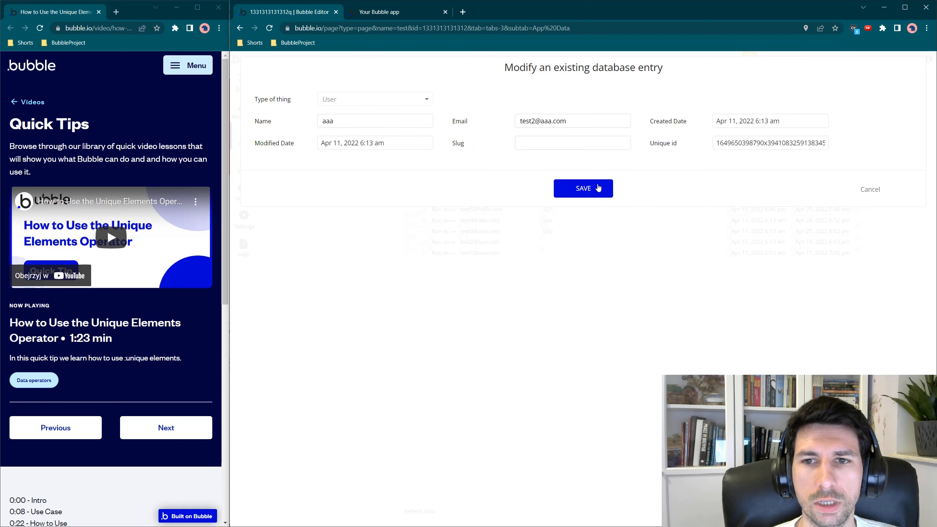
pyautogui.click(598, 187)
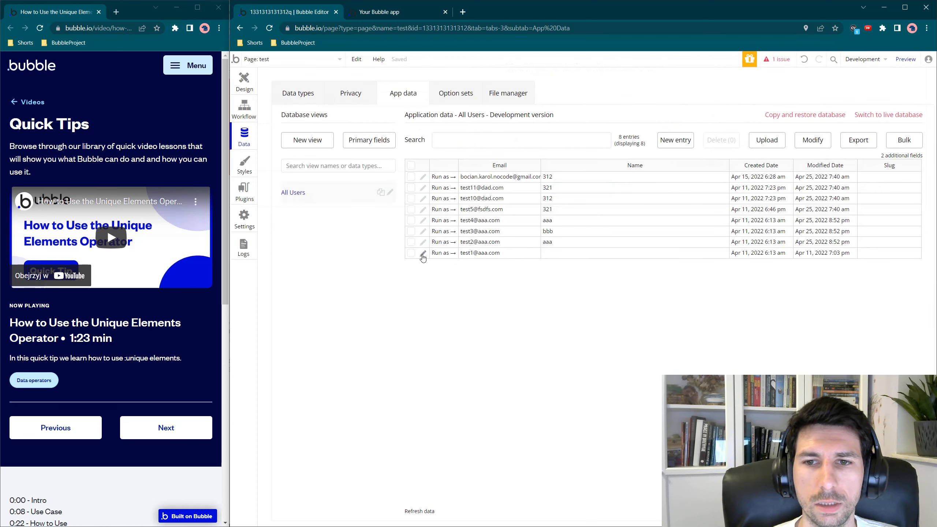
# Set the Name of the eighth user in the All Users view to vvv and save the entry
pyautogui.click(423, 253)
pyautogui.click(375, 120)
pyautogui.write('vv')
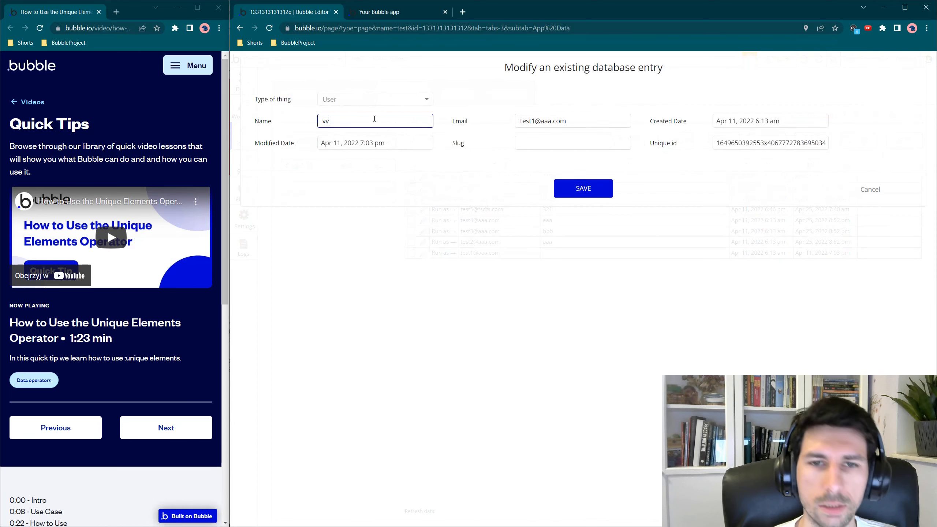
pyautogui.write('v')
pyautogui.click(583, 188)
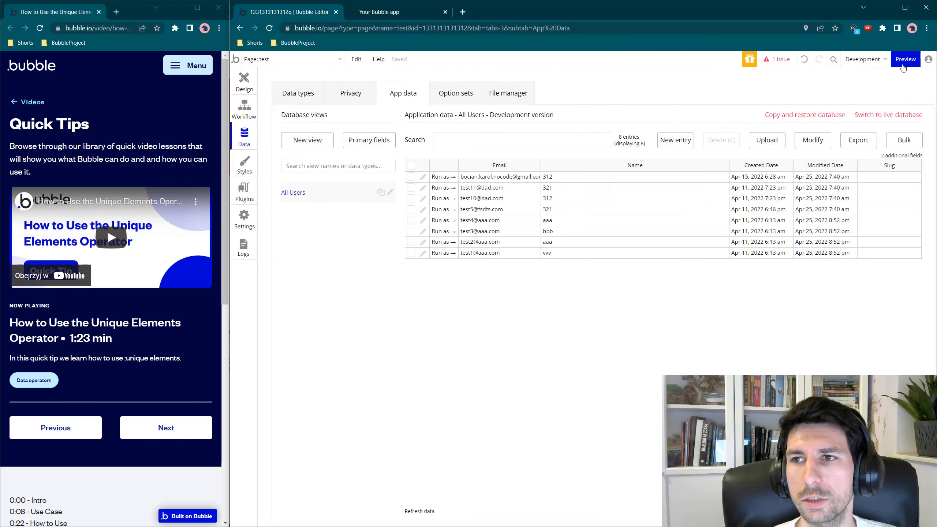
# Preview the page again to check the edited user names in the list, and return to the editor
pyautogui.click(903, 66)
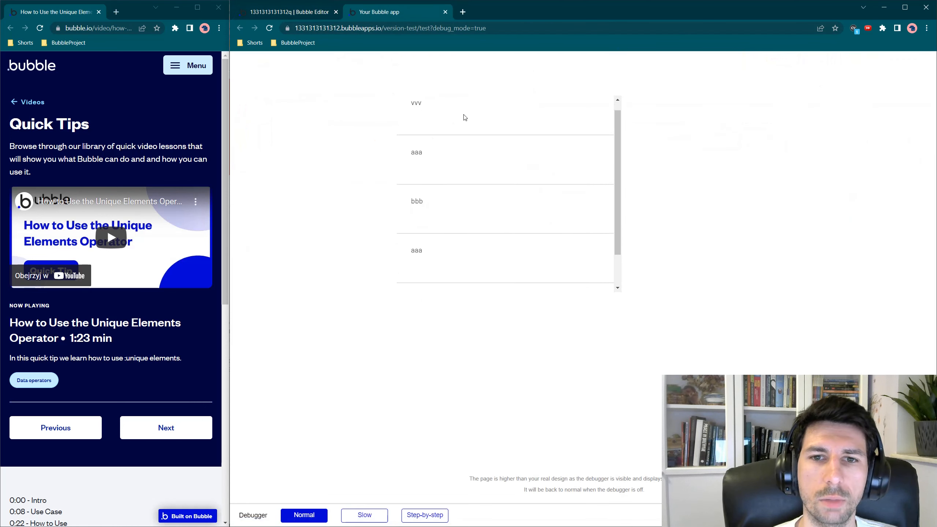
pyautogui.scroll(-5, 465, 117)
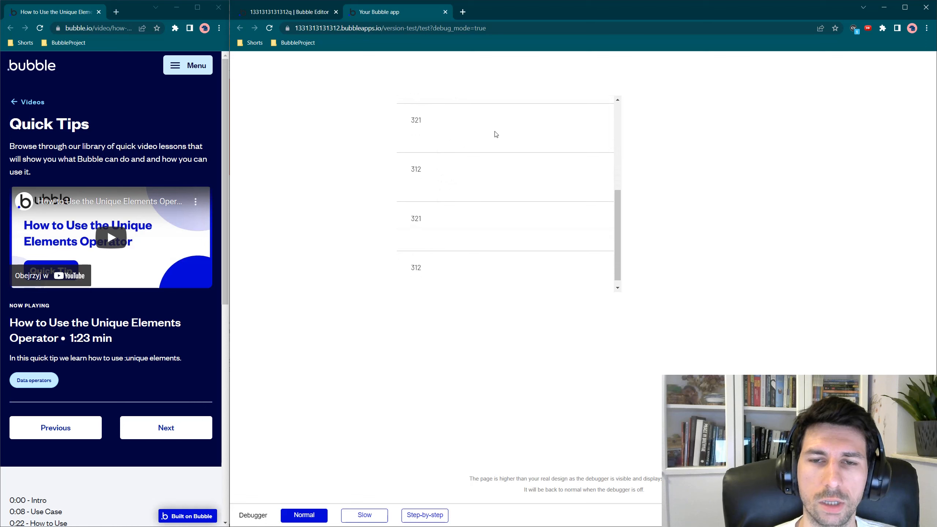
pyautogui.scroll(5, 496, 134)
pyautogui.click(295, 11)
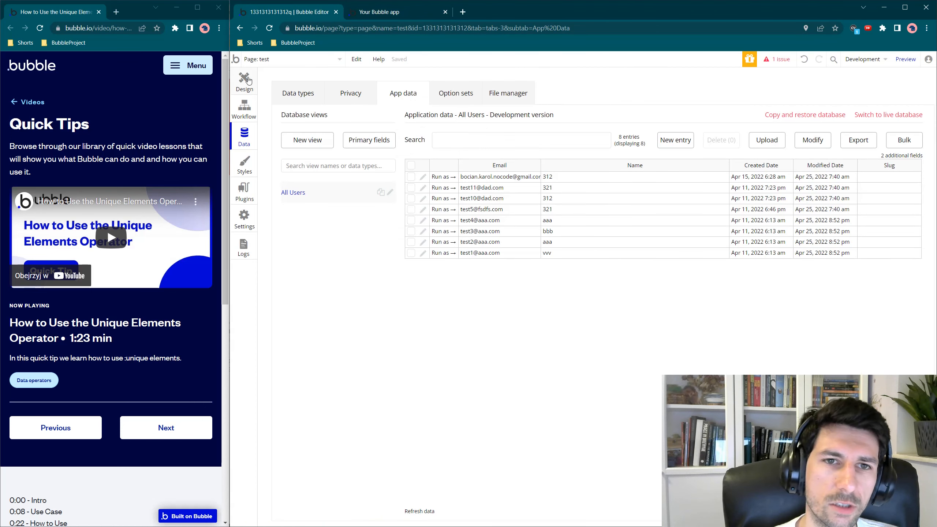
# Highlight each aaa entry in the previewed list to compare the duplicate names, and return to the editor
pyautogui.click(380, 14)
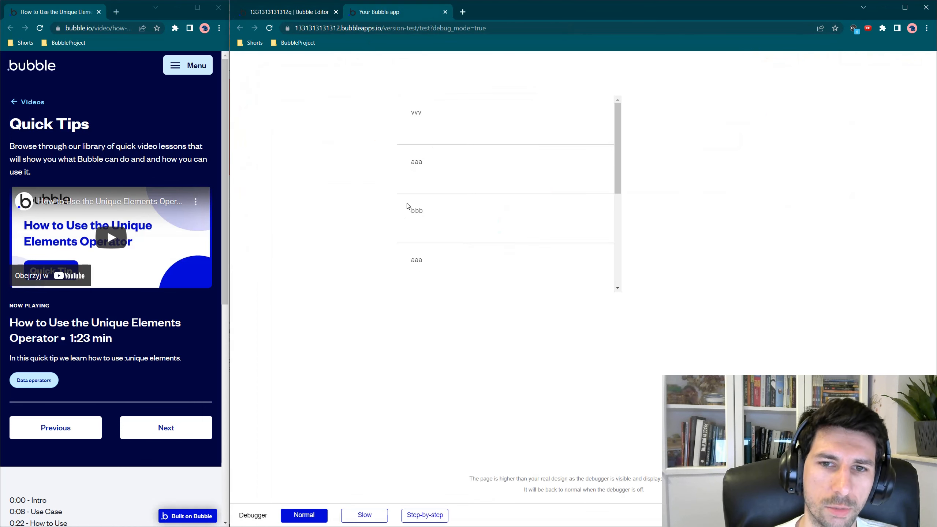
pyautogui.doubleClick(415, 162)
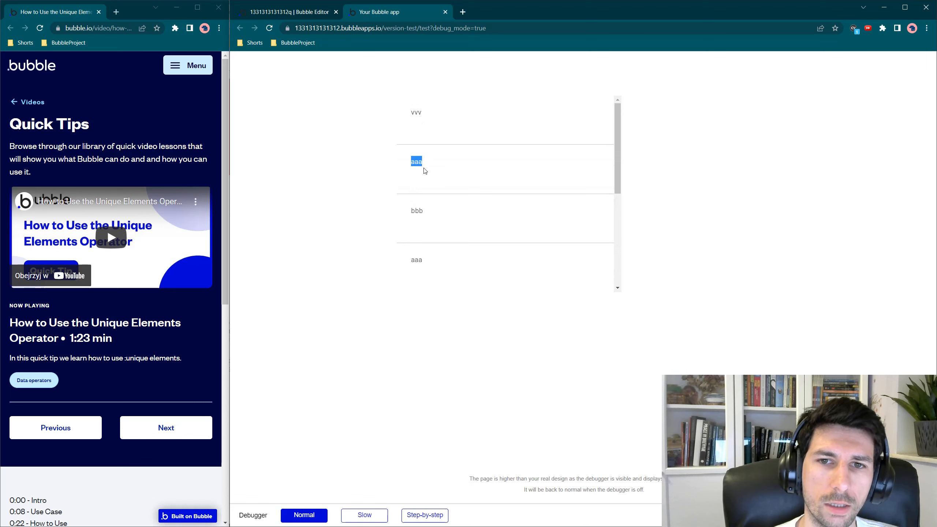
pyautogui.doubleClick(417, 260)
pyautogui.click(428, 262)
pyautogui.doubleClick(427, 263)
pyautogui.click(291, 11)
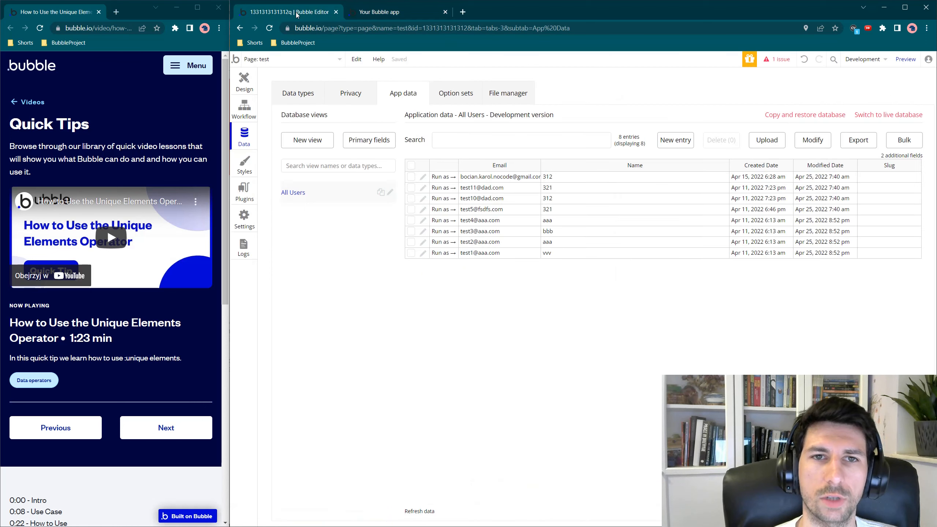
# Change the type of content of the repeating group on the test page from User to text
pyautogui.click(245, 82)
pyautogui.doubleClick(585, 150)
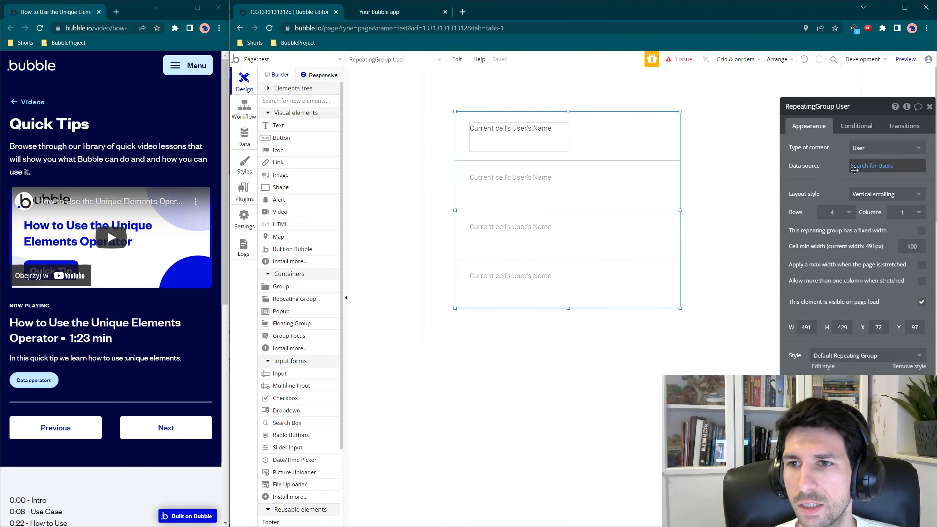
pyautogui.click(865, 151)
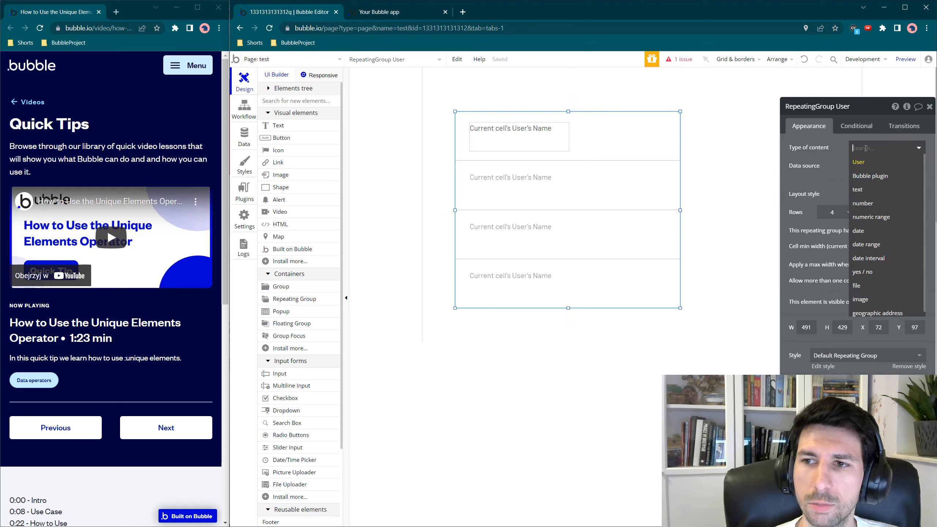
pyautogui.click(878, 192)
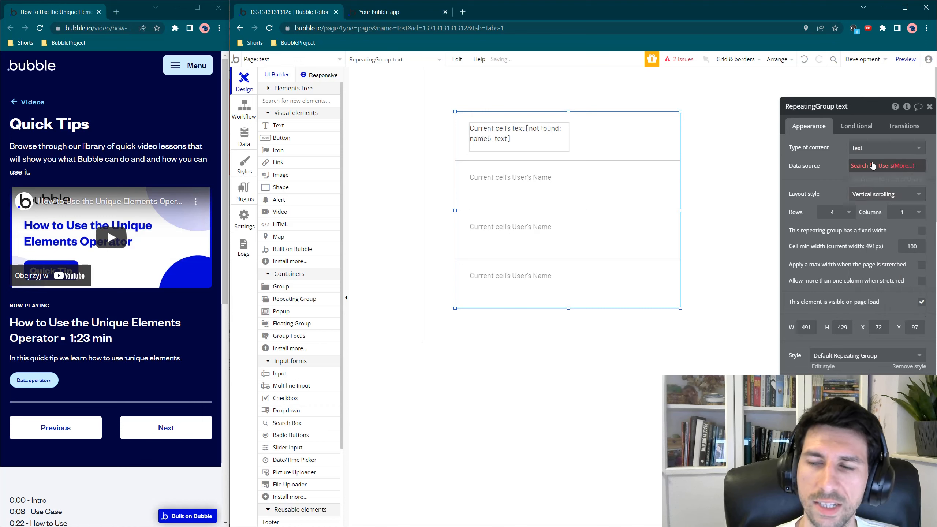
# Extend the repeating group's data source to Search for Users:each item's Name:unique elements
pyautogui.click(900, 167)
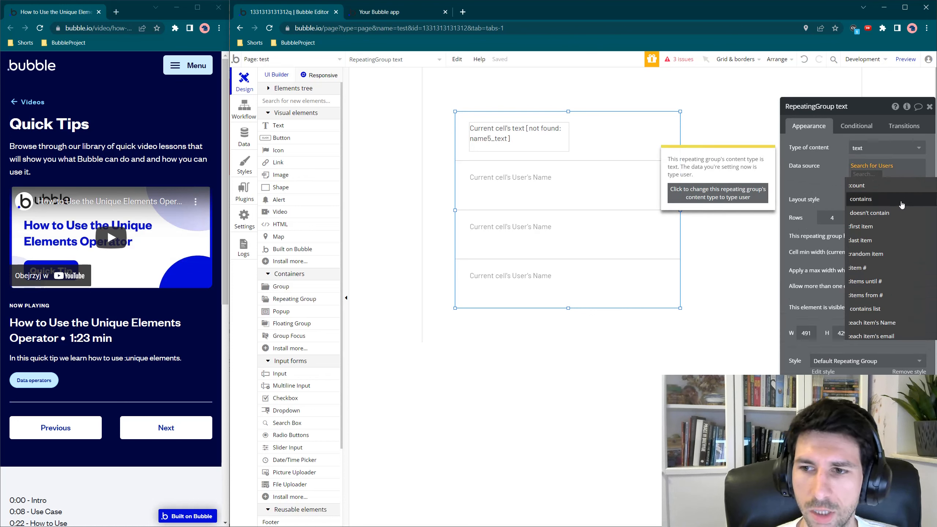
pyautogui.click(894, 323)
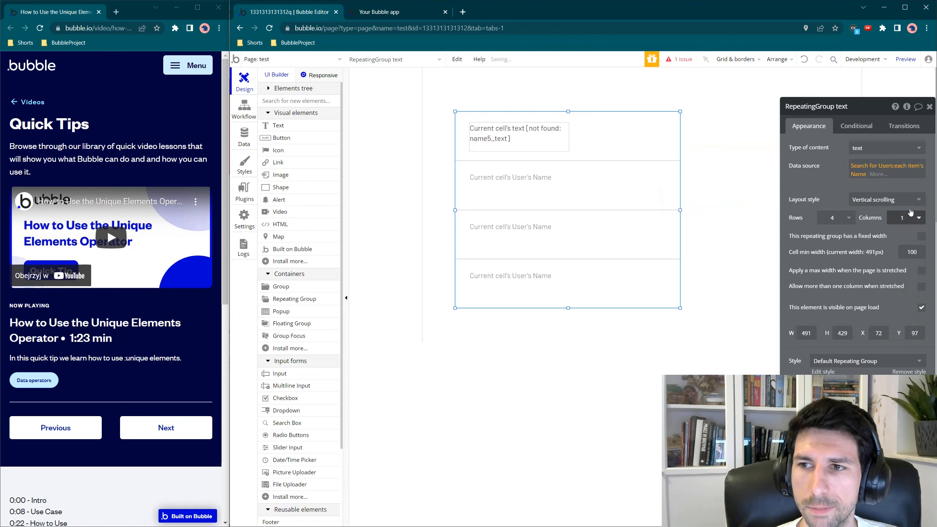
pyautogui.click(871, 174)
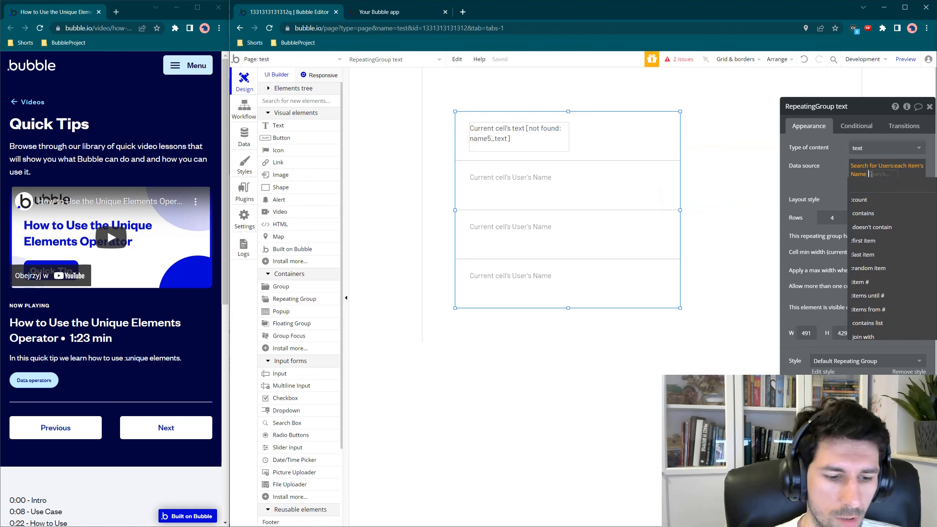
pyautogui.write('un')
pyautogui.click(864, 231)
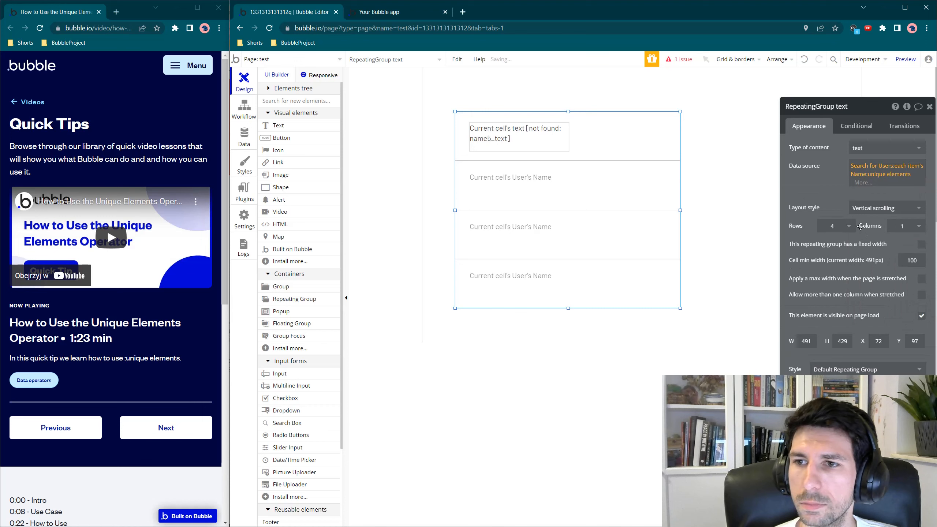
# Replace the invalid expression of the text element in the repeating group's first cell with Current cell's text
pyautogui.click(554, 127)
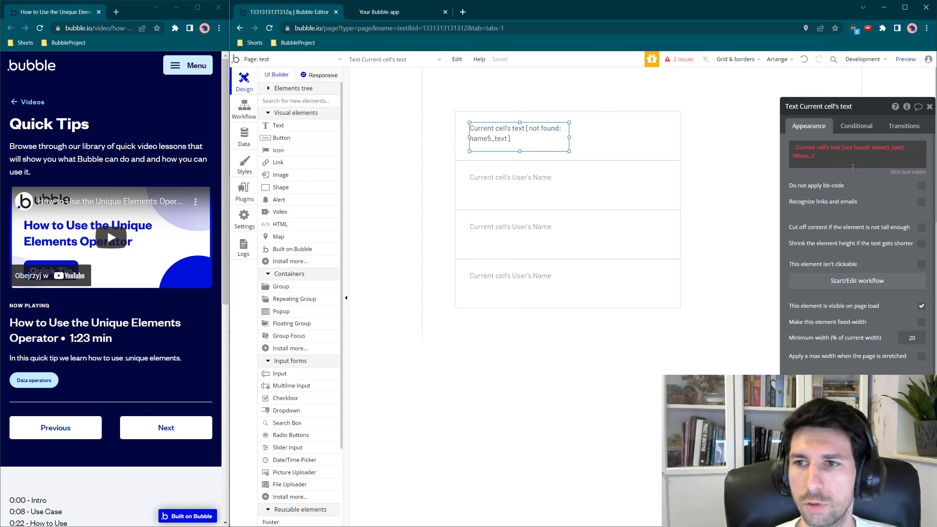
pyautogui.click(844, 158)
pyautogui.press('BackSpace')
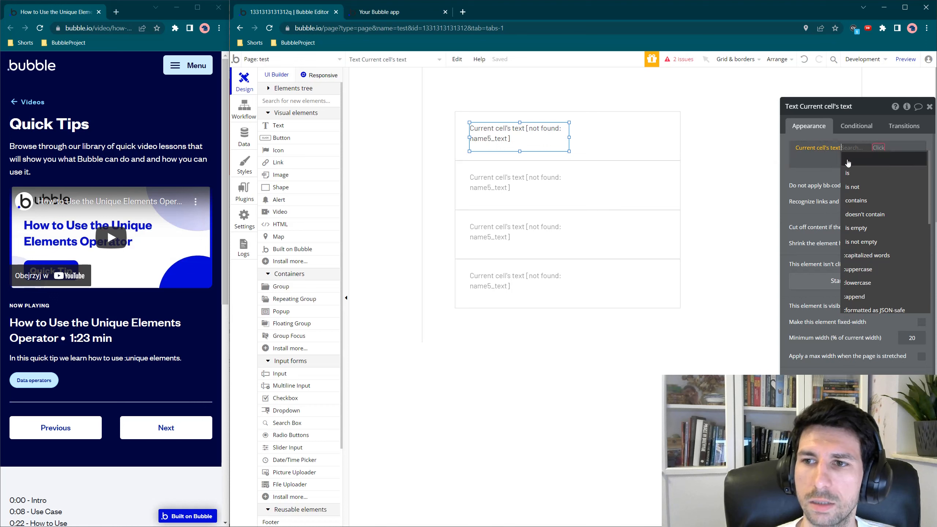
pyautogui.click(827, 161)
pyautogui.press('BackSpace')
pyautogui.press('BackSpace')
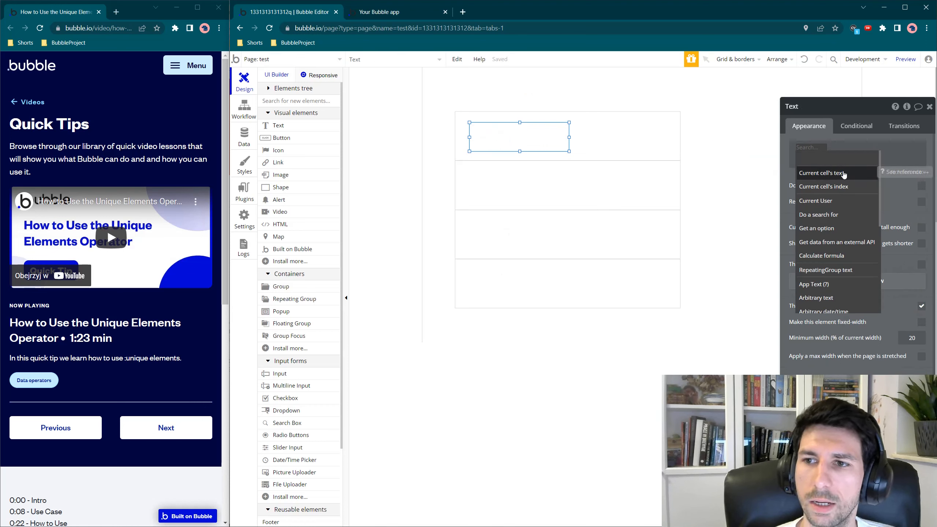
pyautogui.click(819, 174)
pyautogui.click(789, 92)
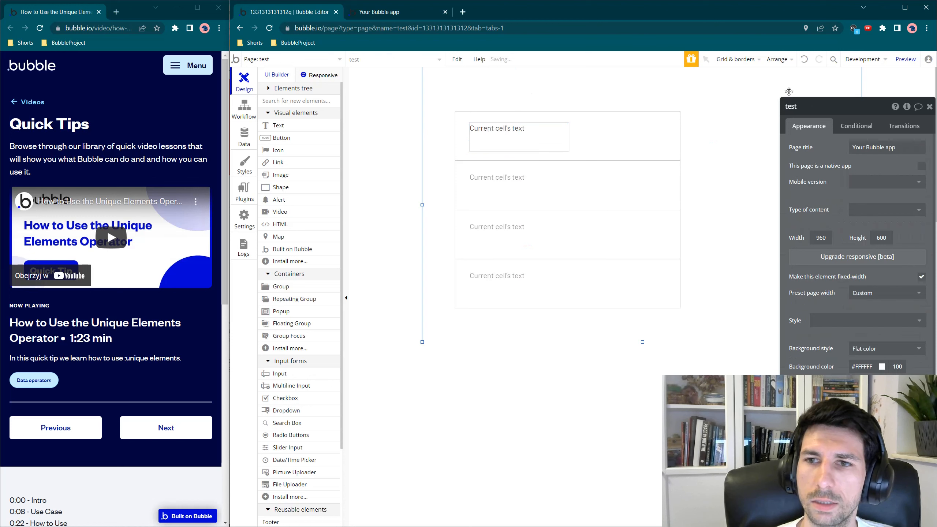
# Preview the page, check the name list for duplicates by finding aaa, and return to the editor
pyautogui.click(905, 59)
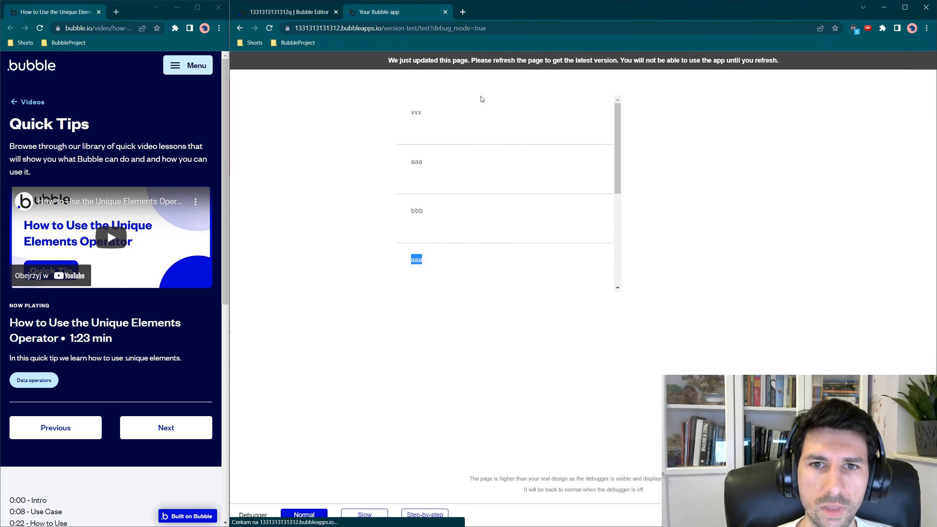
pyautogui.scroll(-1, 431, 147)
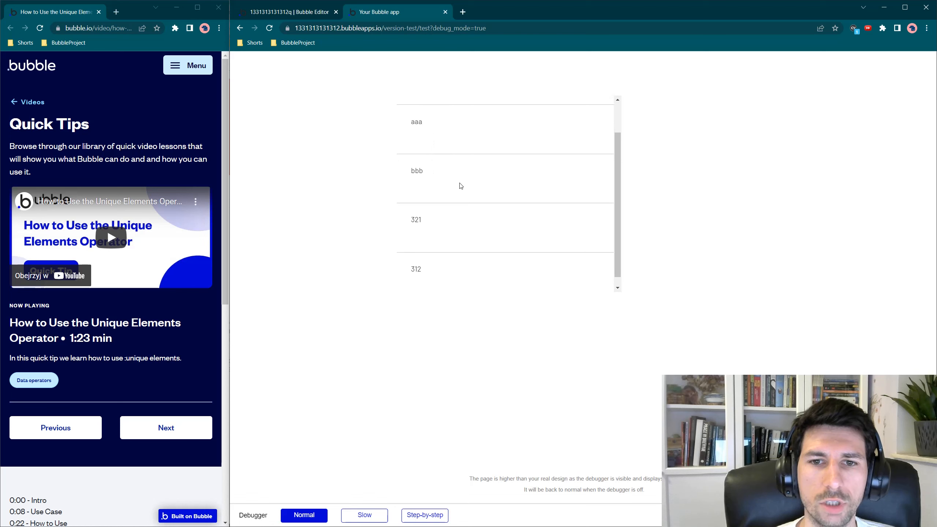
pyautogui.scroll(1, 461, 185)
pyautogui.doubleClick(413, 111)
pyautogui.doubleClick(416, 161)
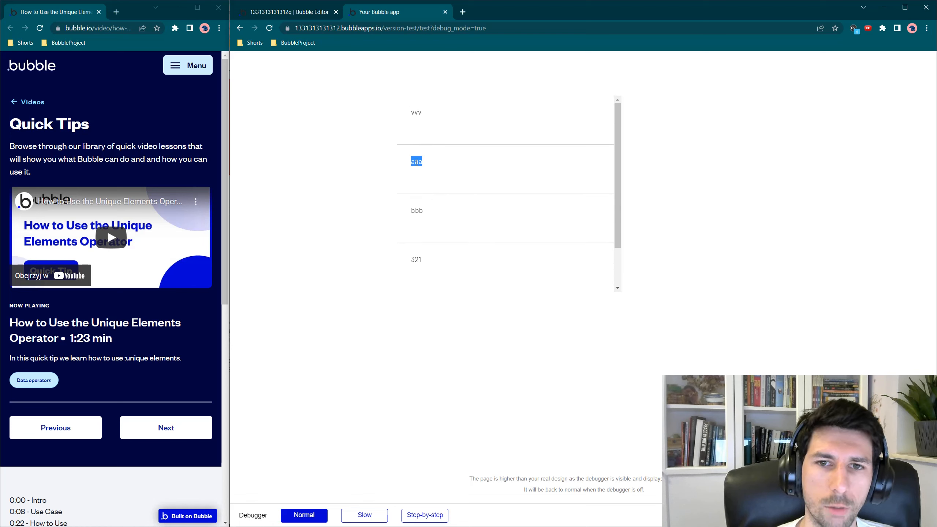
pyautogui.hotkey('ctrl', 'f')
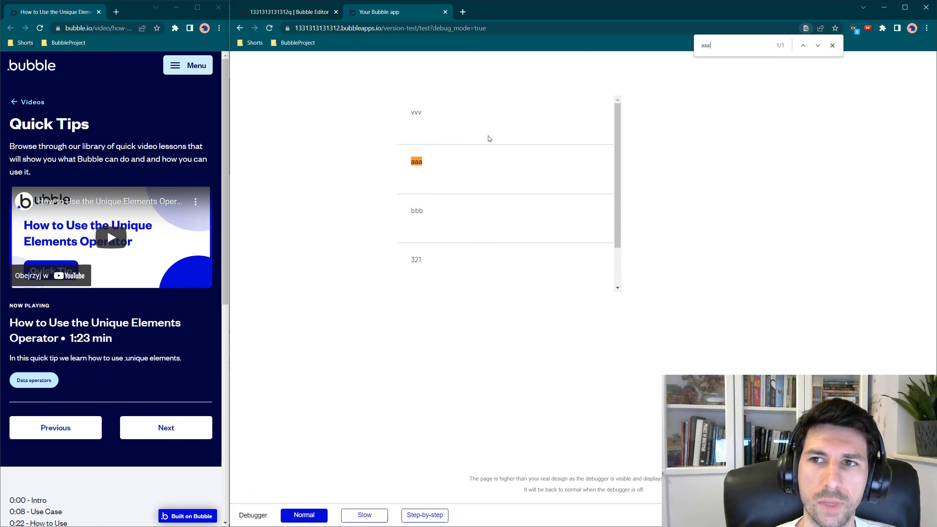
pyautogui.scroll(-1, 473, 161)
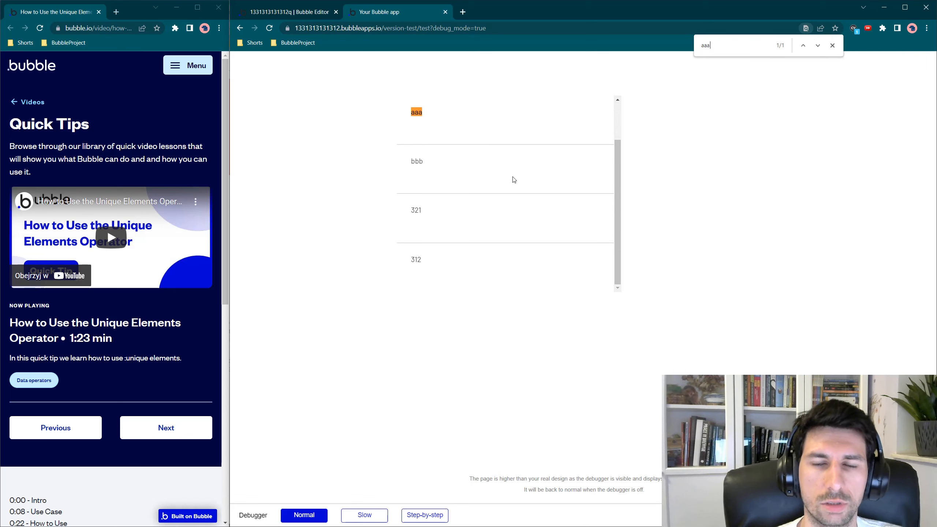
pyautogui.click(289, 12)
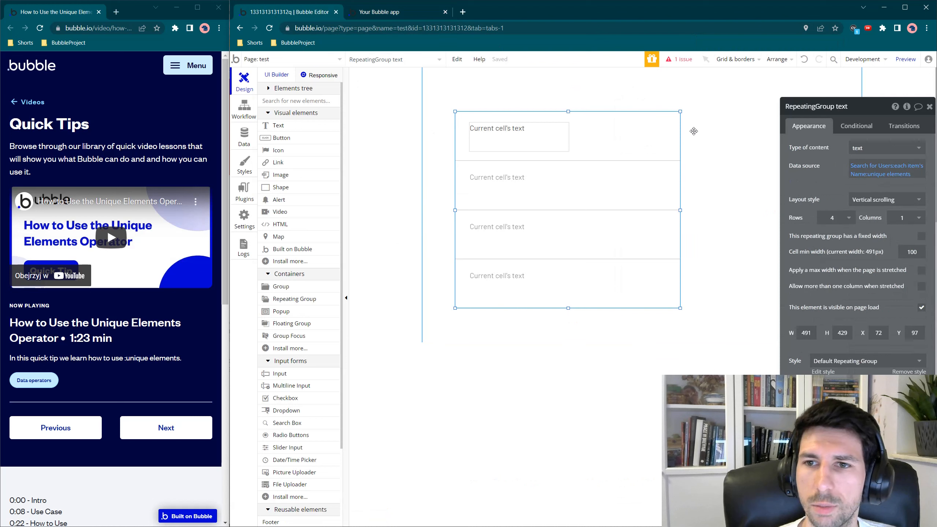